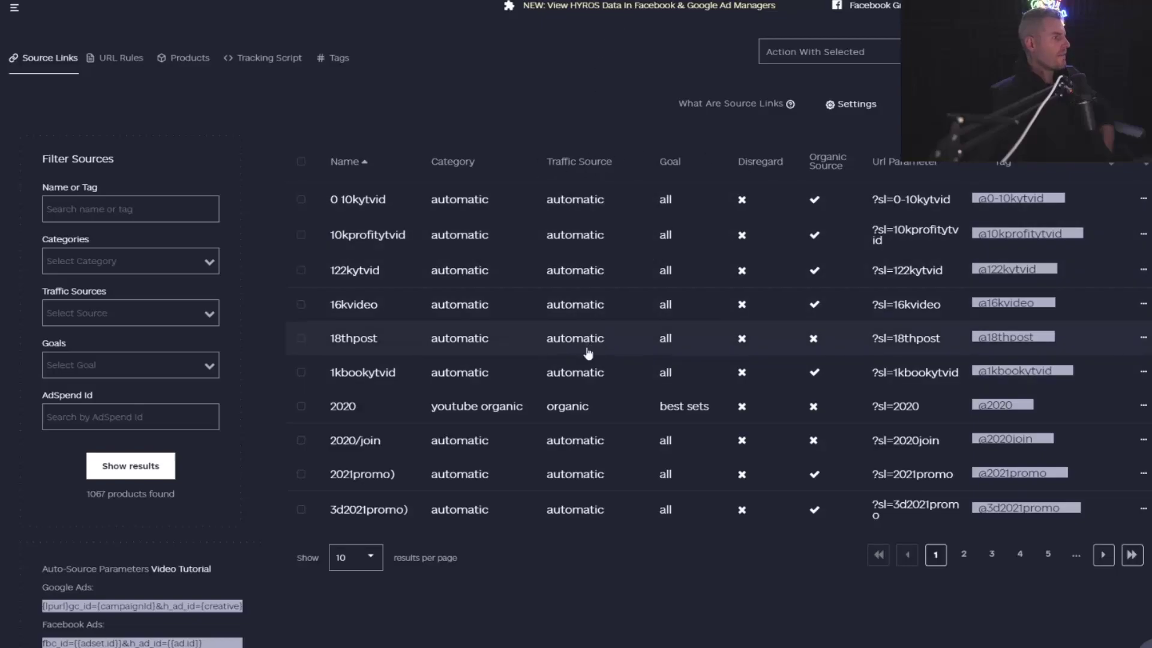
Step: Filter the source links to the automatic: google category, leaving 303 sources
scroll(660, 390, "down", 1)
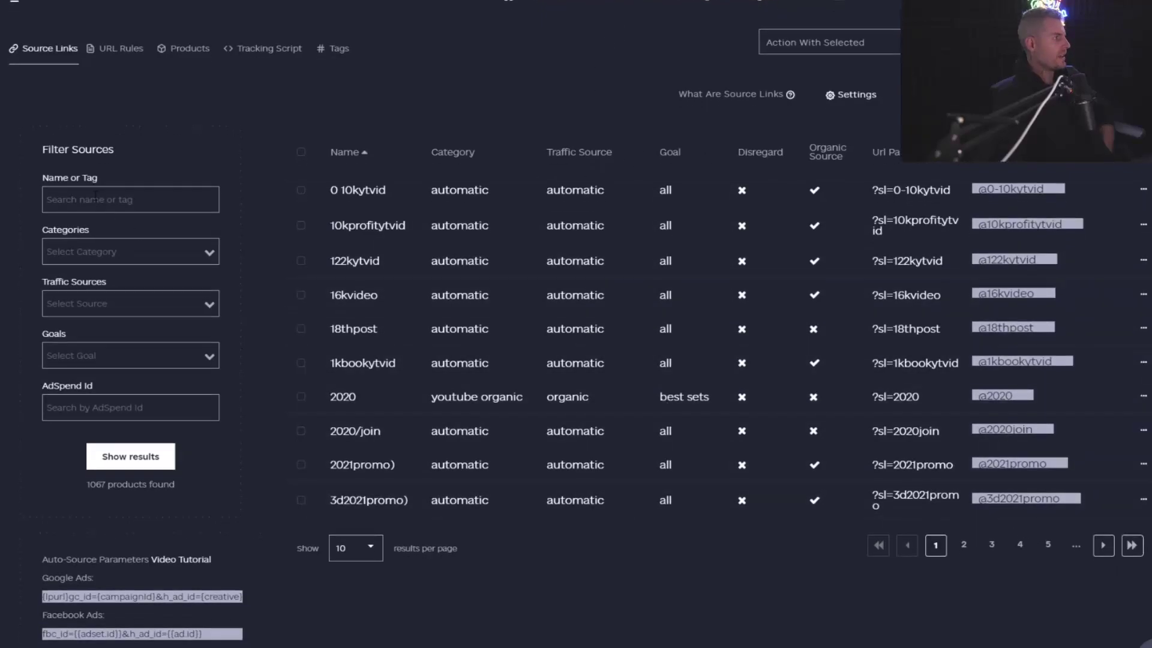
left_click(152, 256)
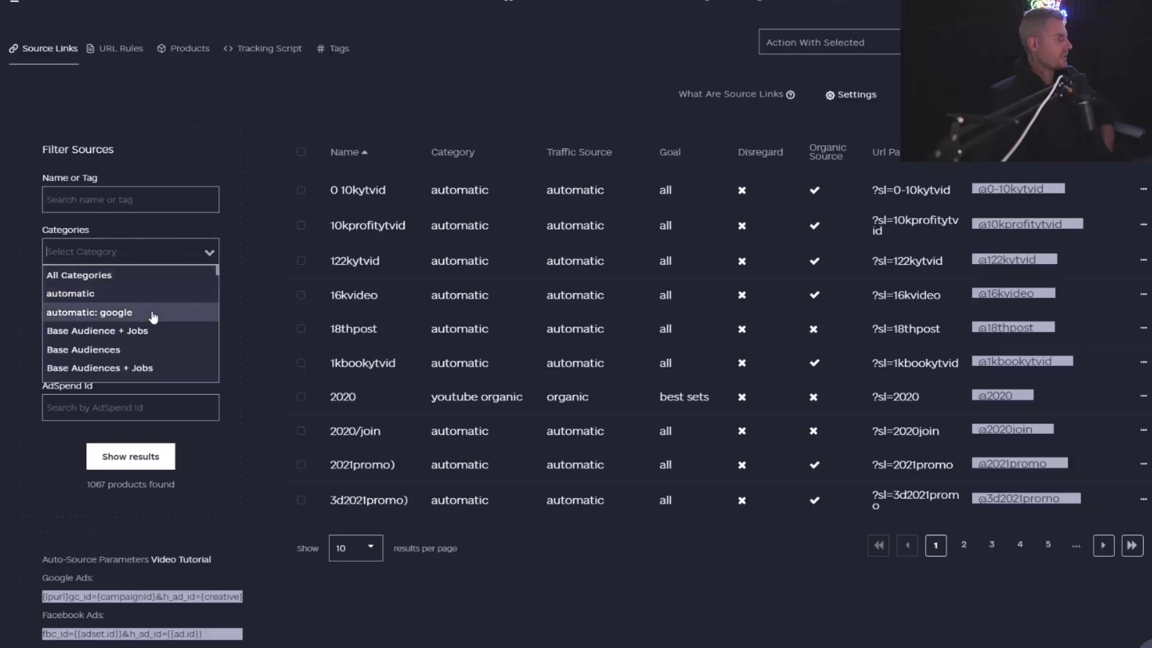
left_click(154, 318)
left_click(130, 454)
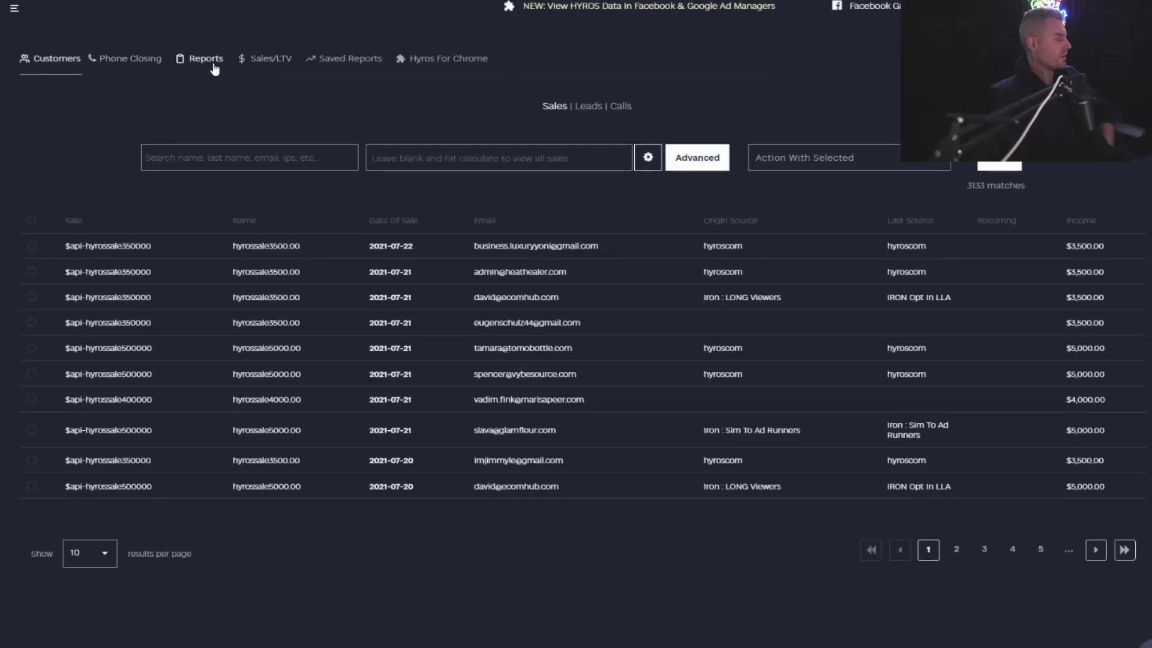
Step: Start a new report limited to the frontend product group
left_click(205, 60)
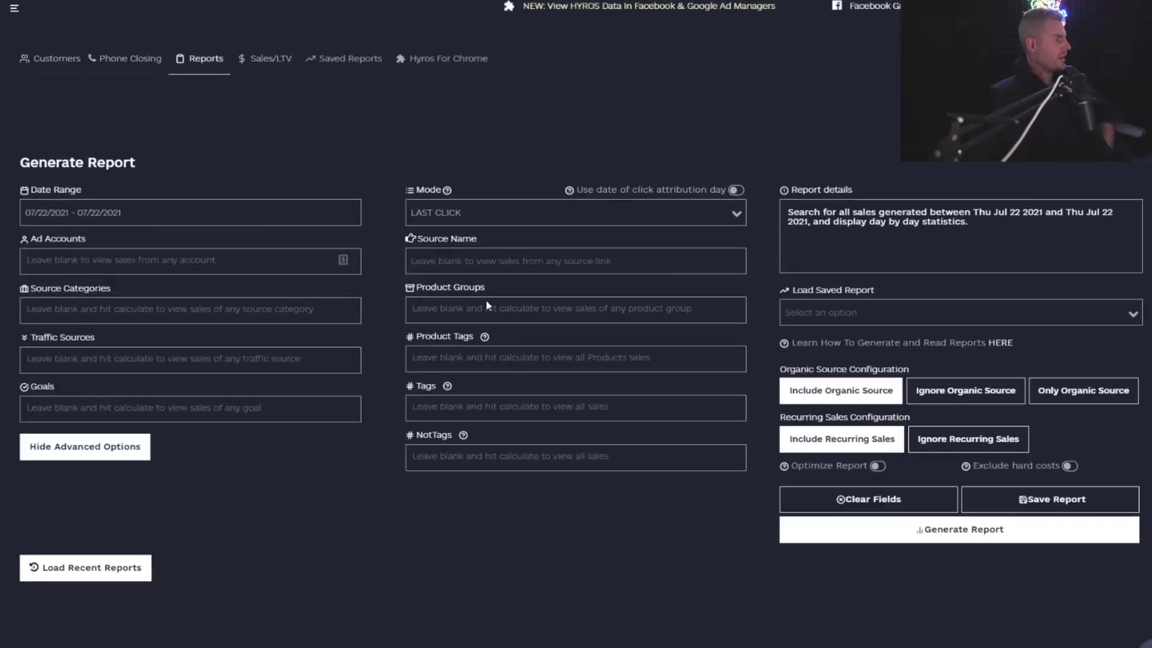
left_click(486, 306)
type("f")
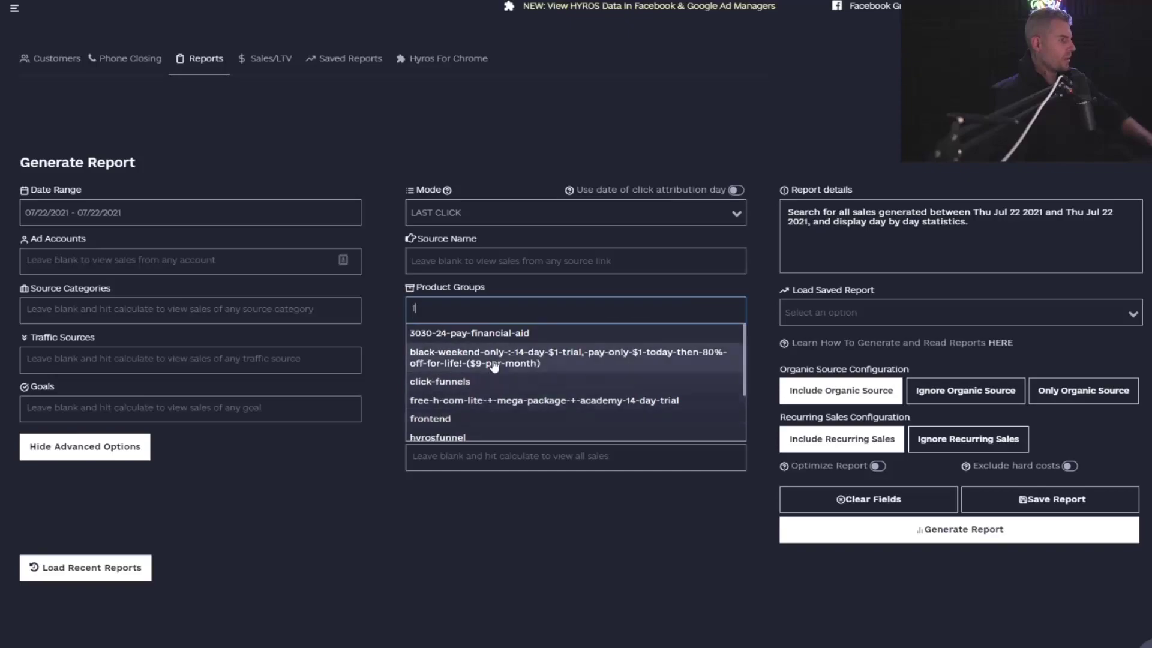
type("r")
left_click(493, 359)
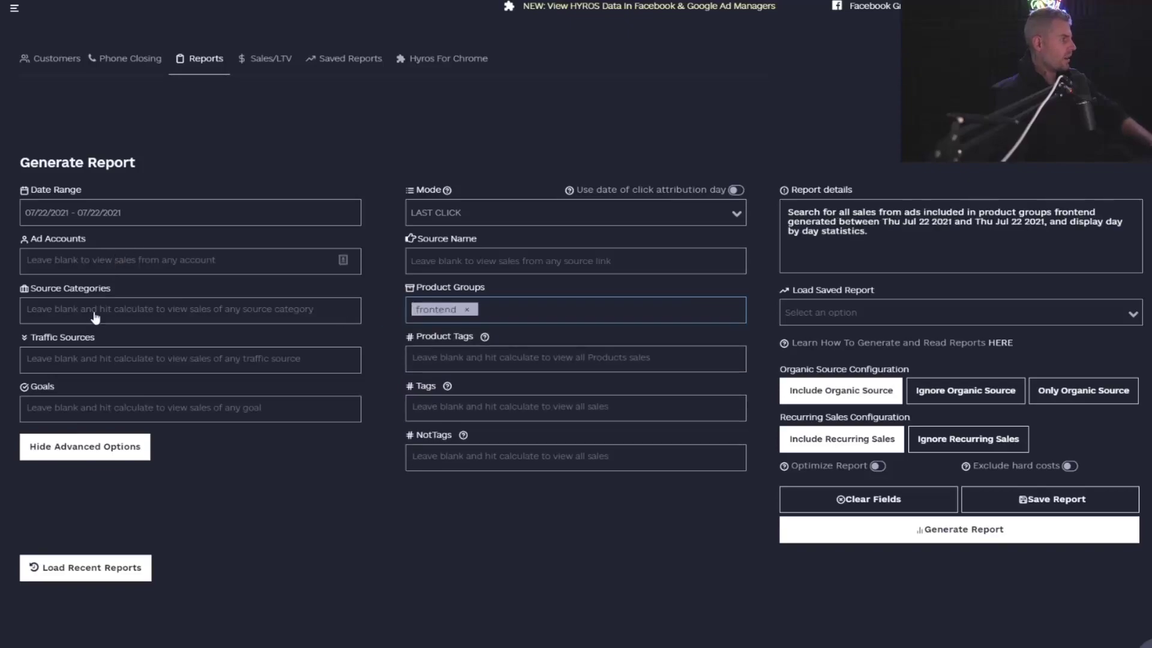
Step: Add google as a traffic source and automatic: google as a source category
left_click(78, 366)
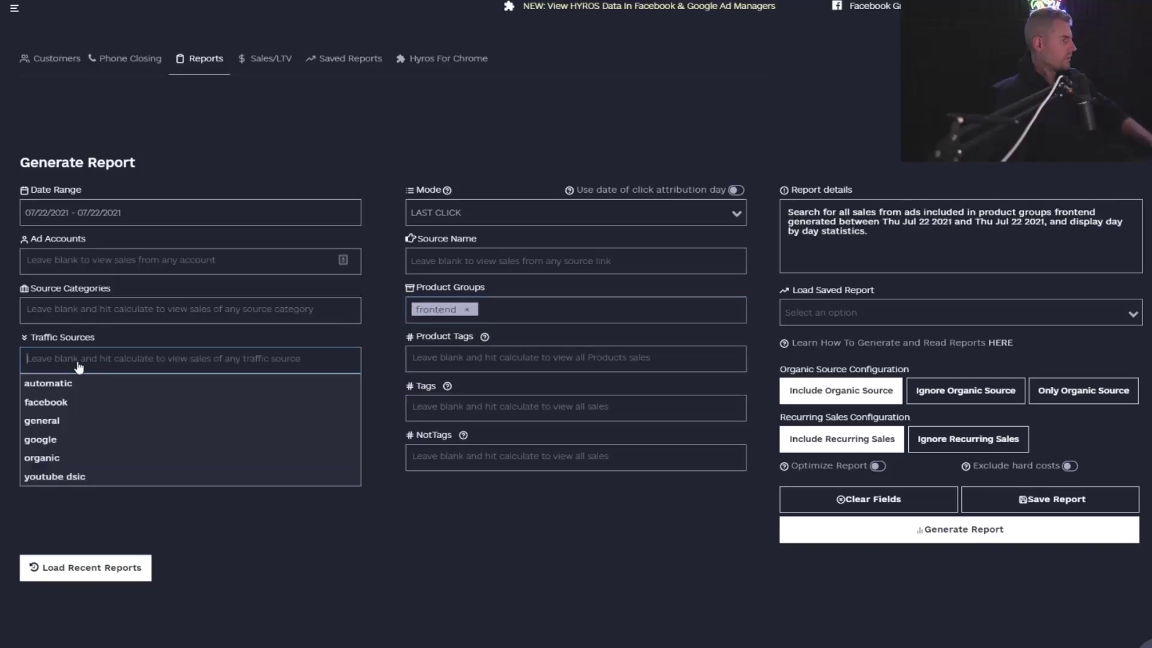
left_click(91, 439)
left_click(107, 312)
type("a")
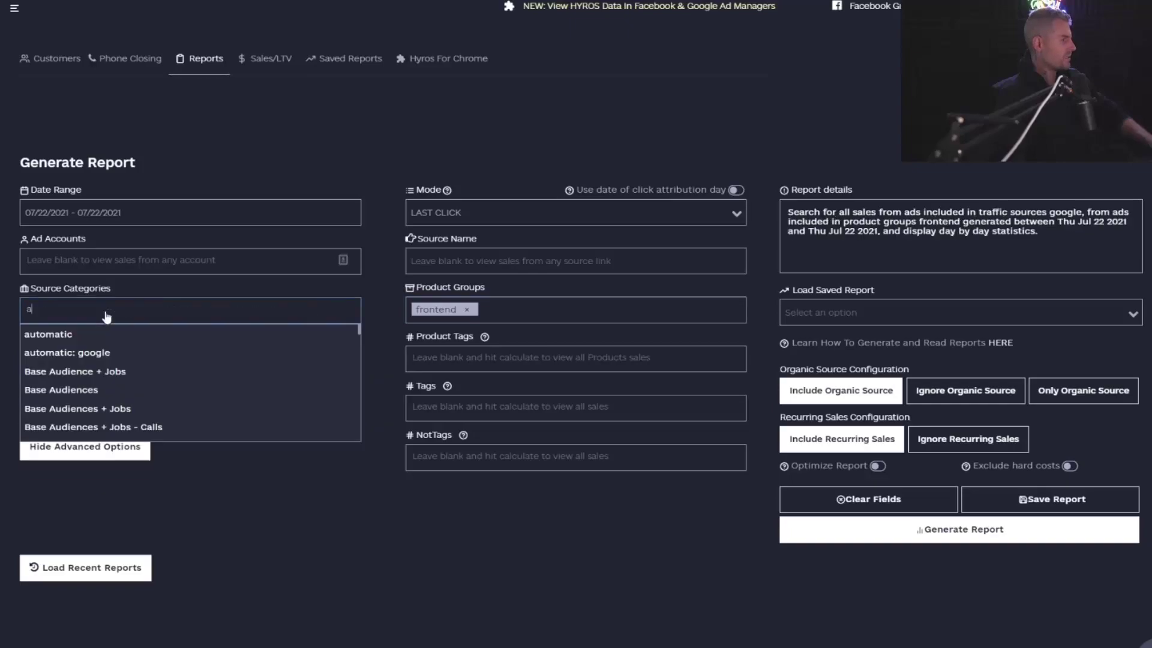
left_click(90, 354)
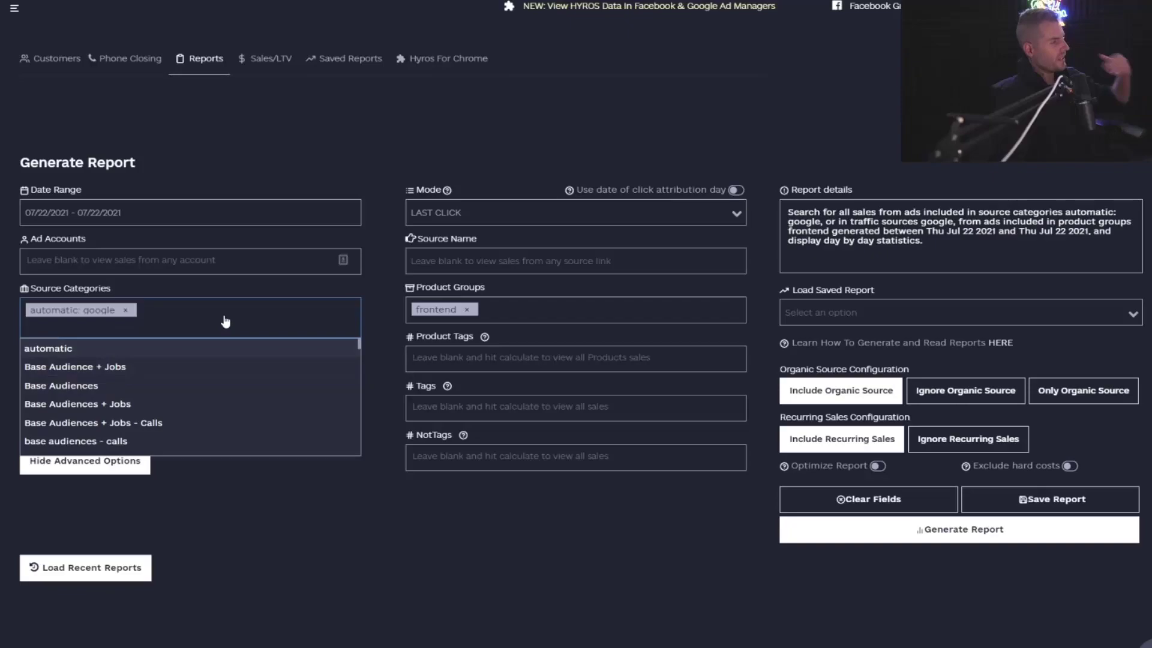
left_click(383, 341)
Step: Remove the automatic: google category and google traffic source filters, leaving both empty
left_click(137, 320)
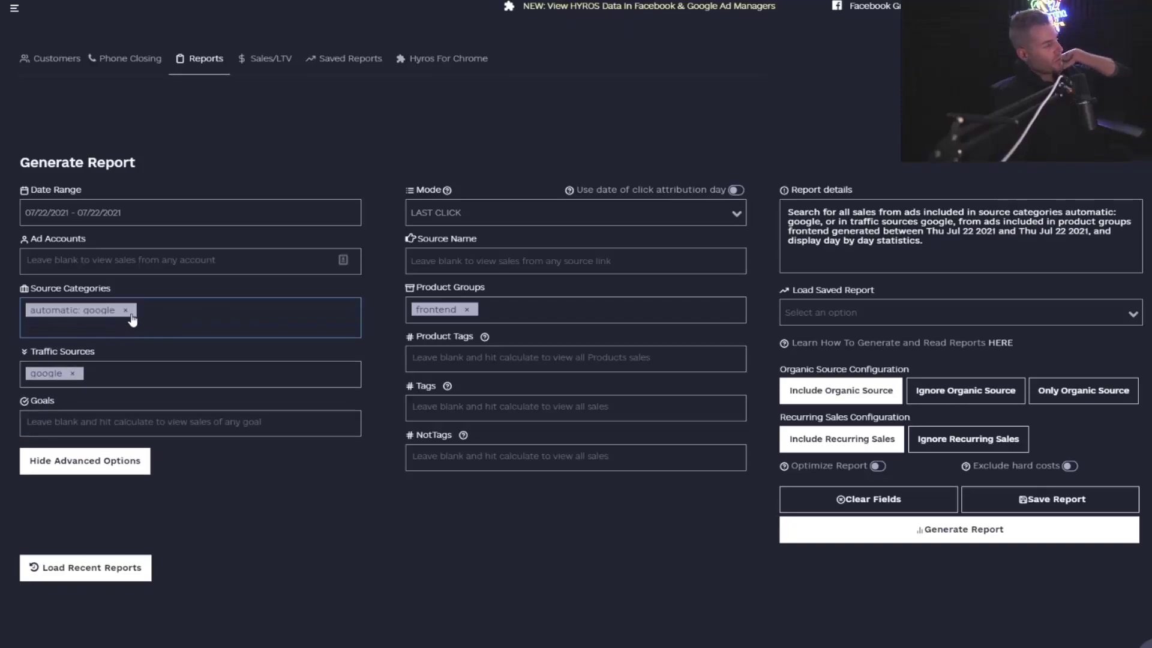
left_click(80, 377)
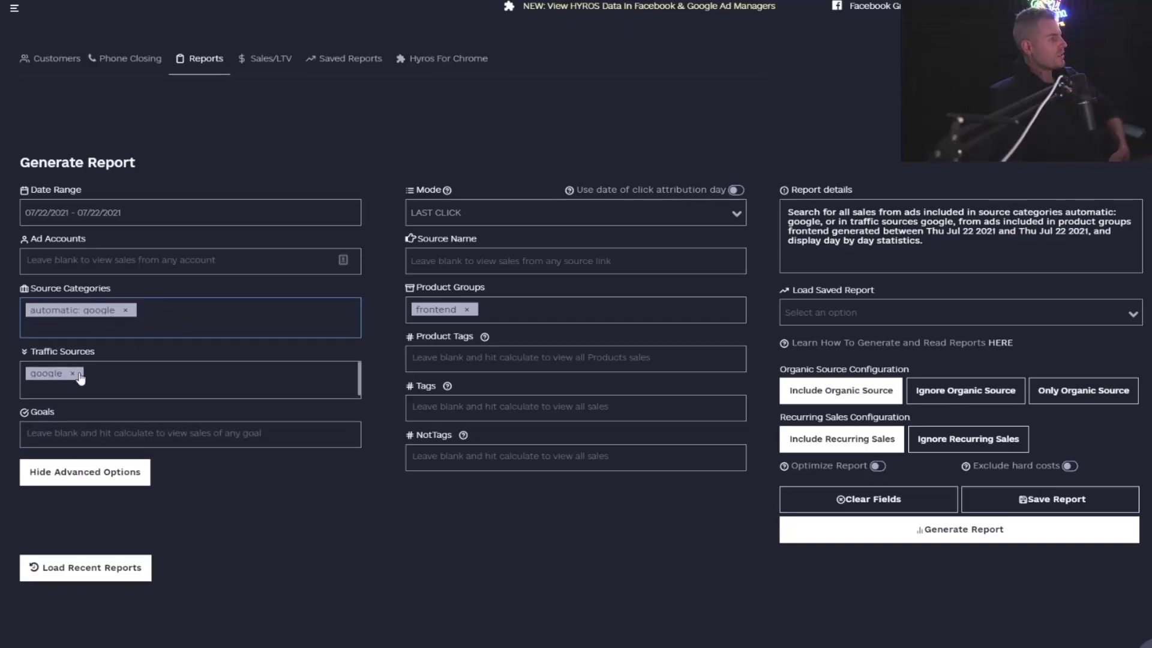
left_click(80, 375)
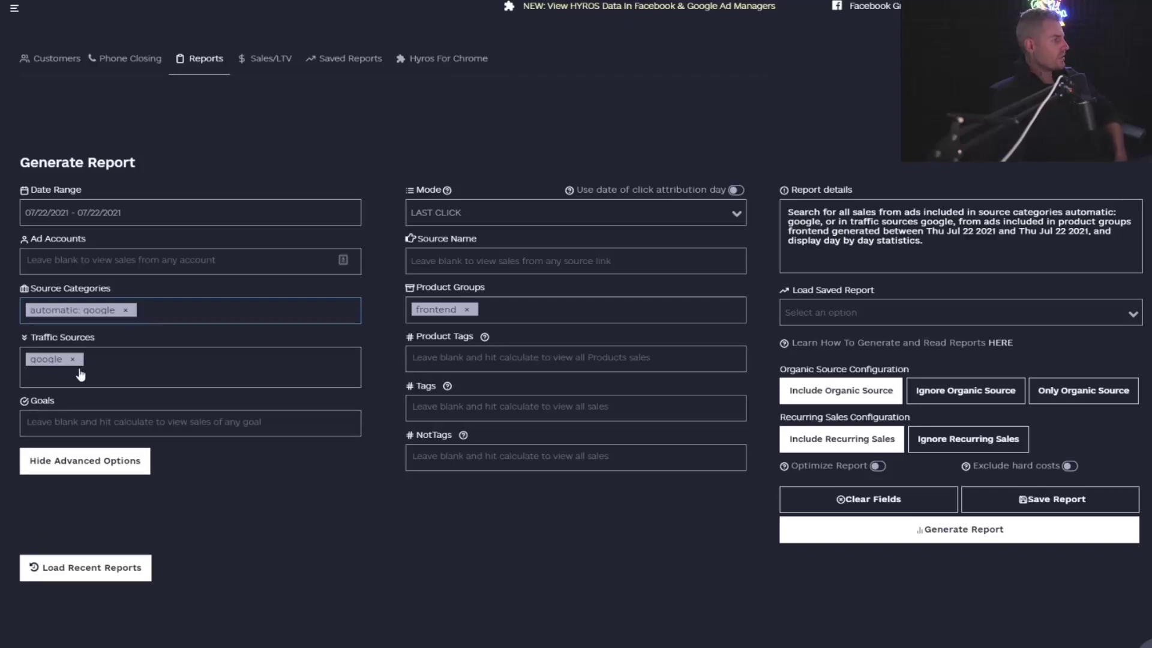
left_click(123, 311)
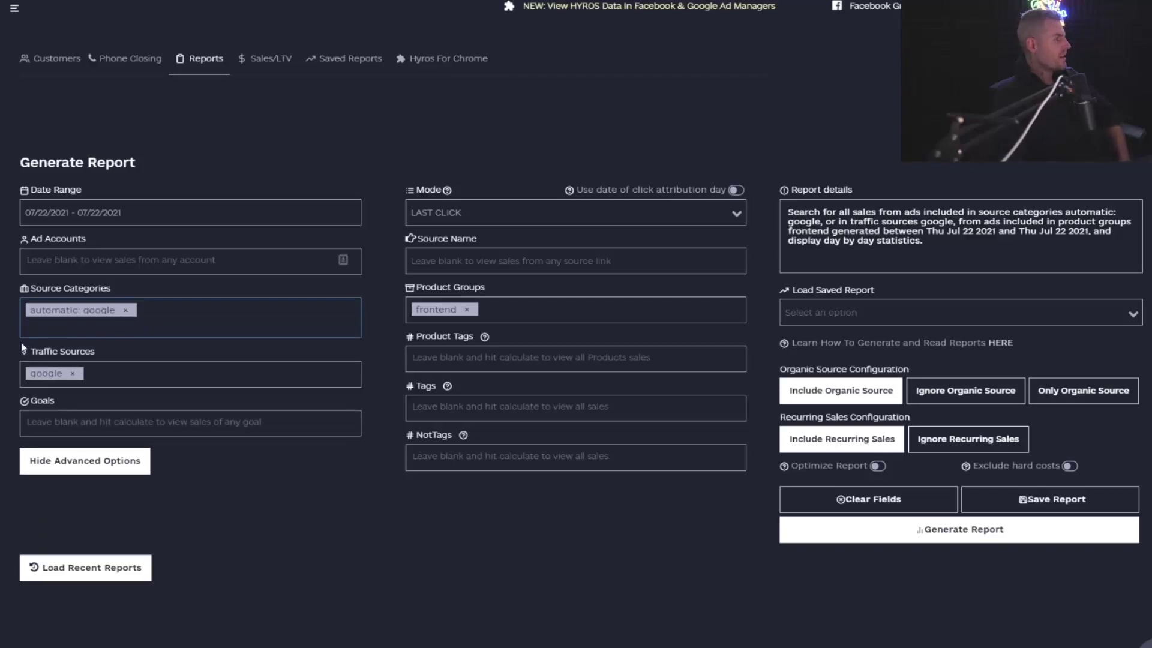
left_click(125, 310)
left_click(65, 364)
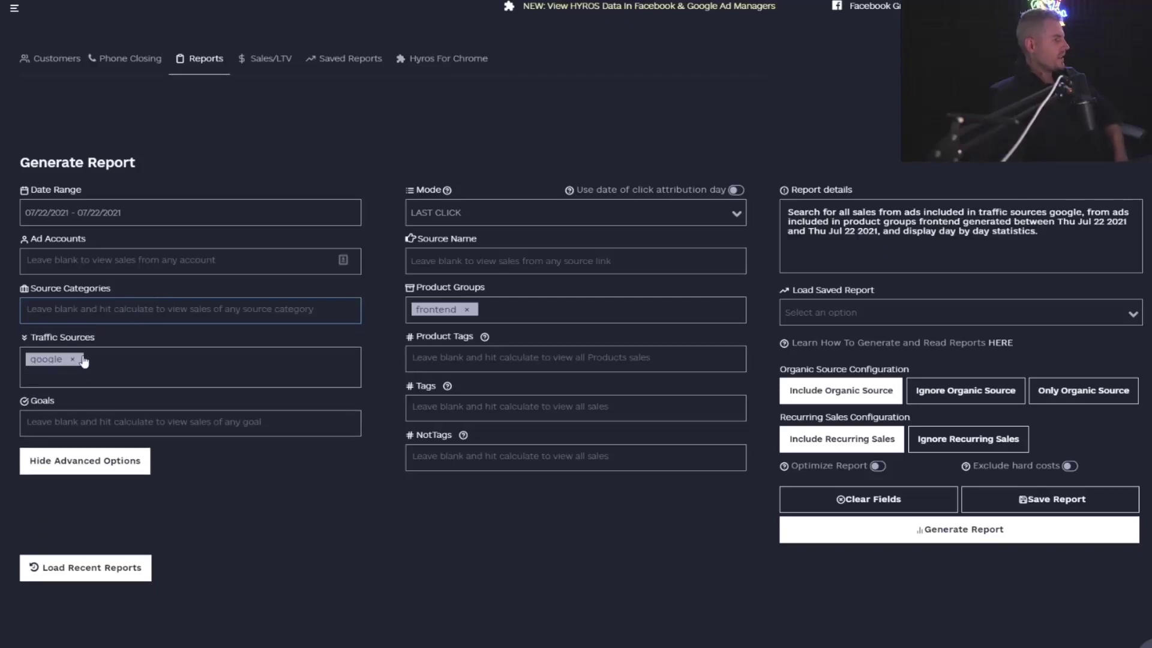
left_click(133, 376)
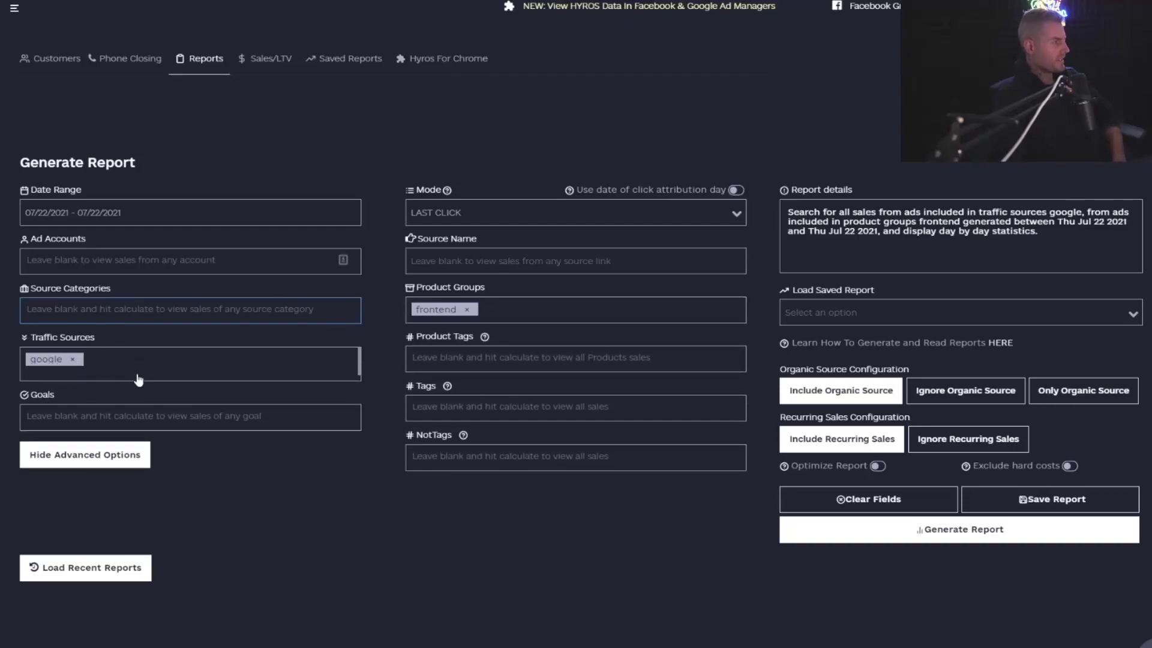
left_click(74, 360)
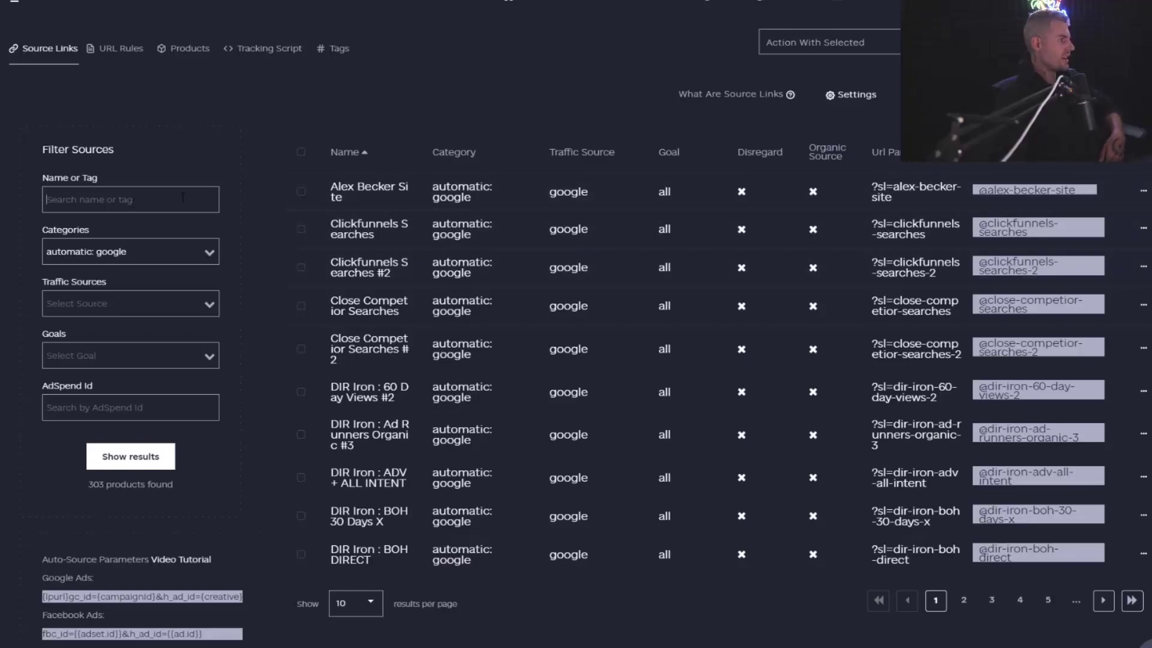
Step: Search source links for 'clik' across All Categories, narrowing the list to 10 clickfunnel sources
left_click(156, 195)
type("clik")
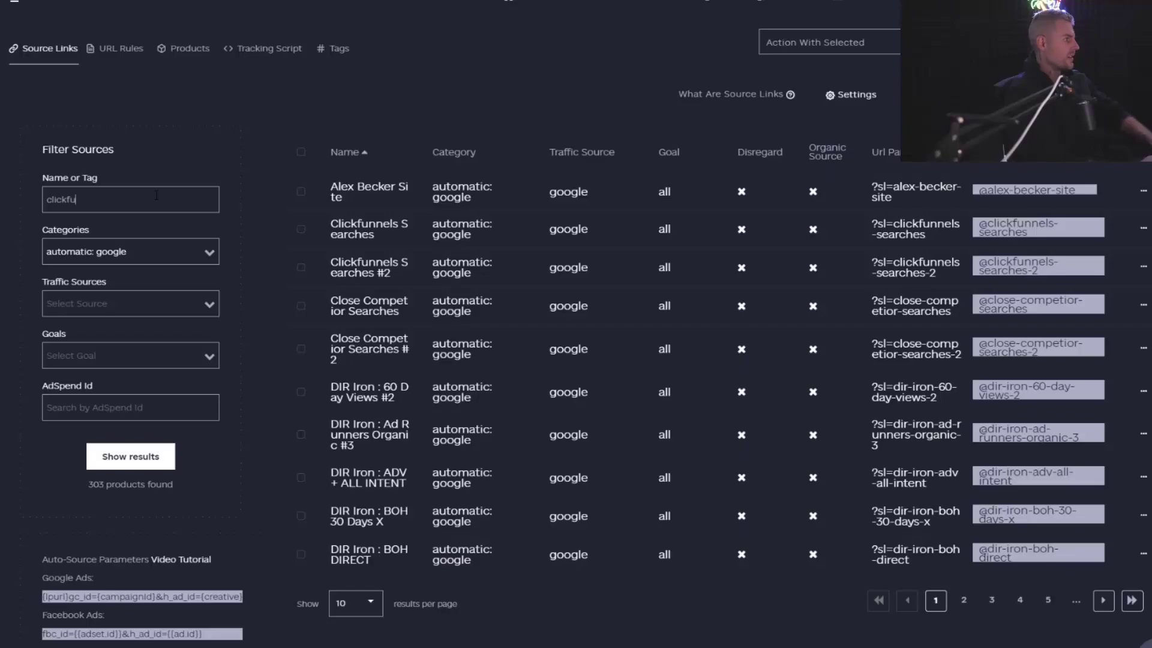
left_click(166, 260)
left_click(84, 268)
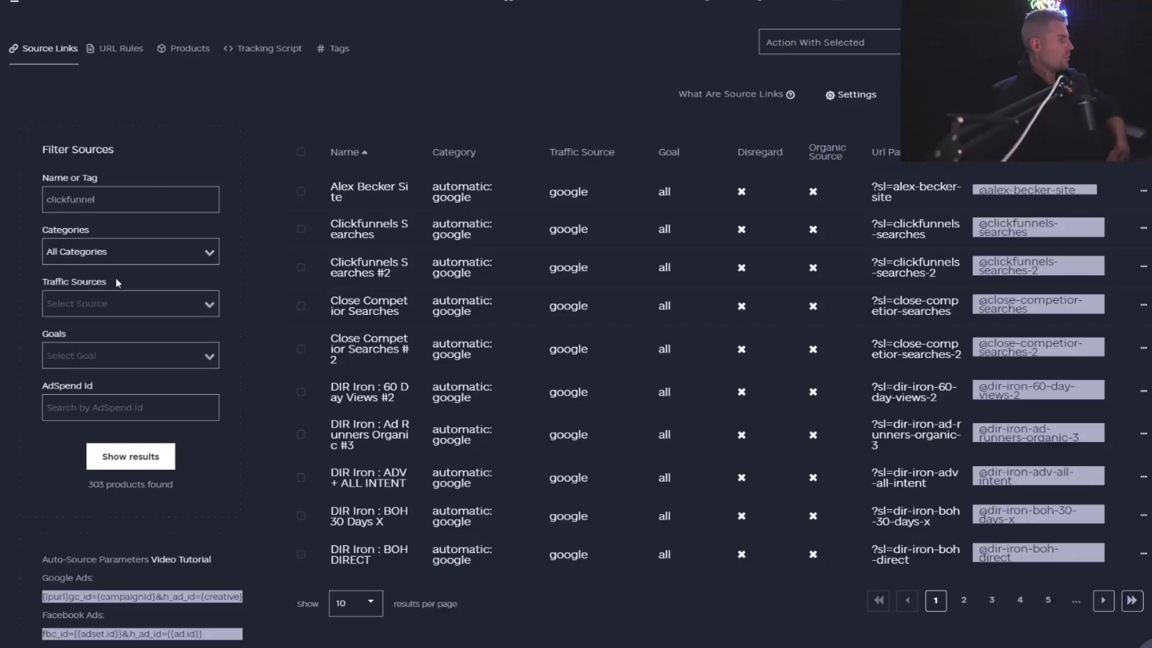
left_click(154, 470)
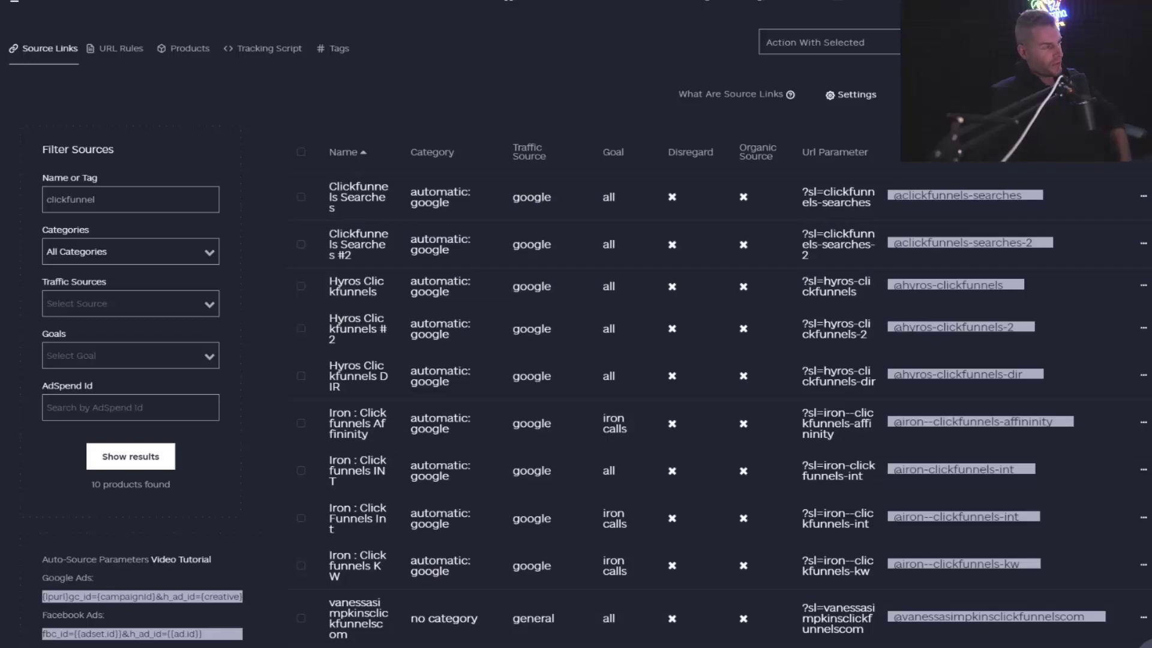
Step: Select all 10 clickfunnel source links and update their goal to a new 'bookfunnel' category
left_click(301, 152)
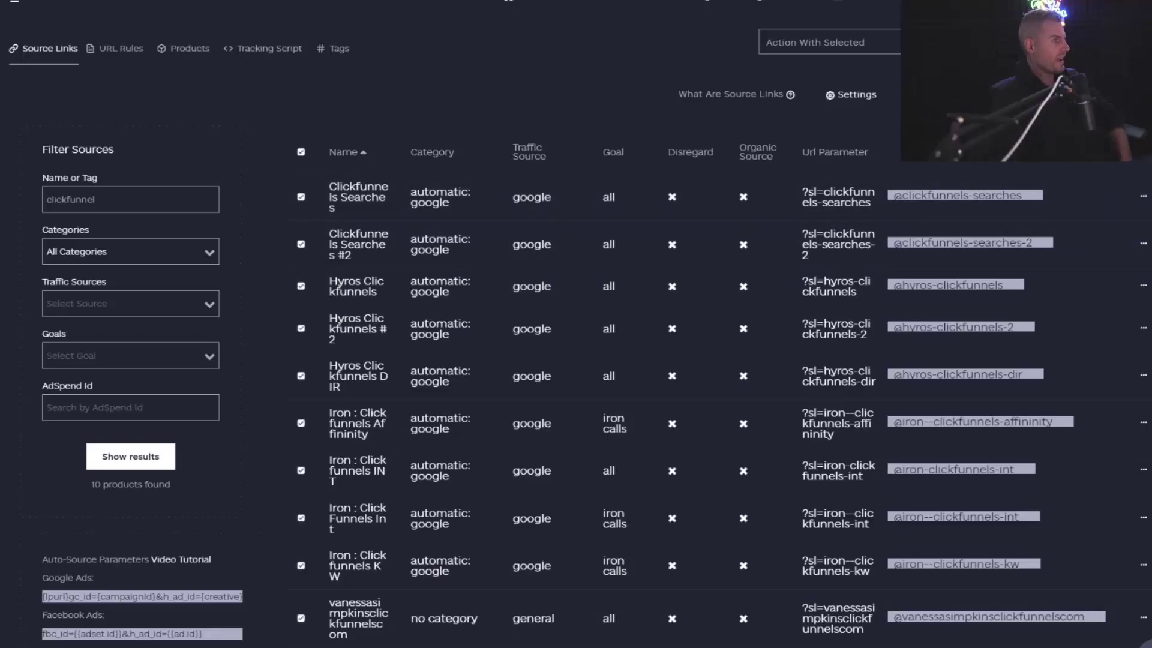
left_click(924, 42)
left_click(794, 120)
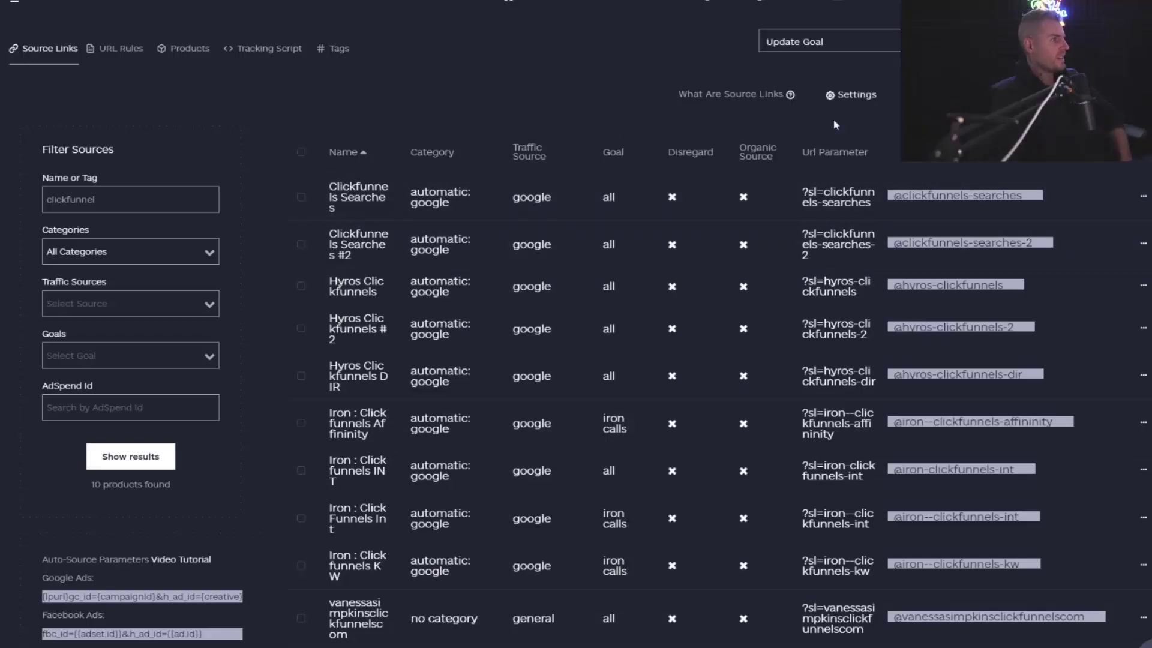
left_click(452, 107)
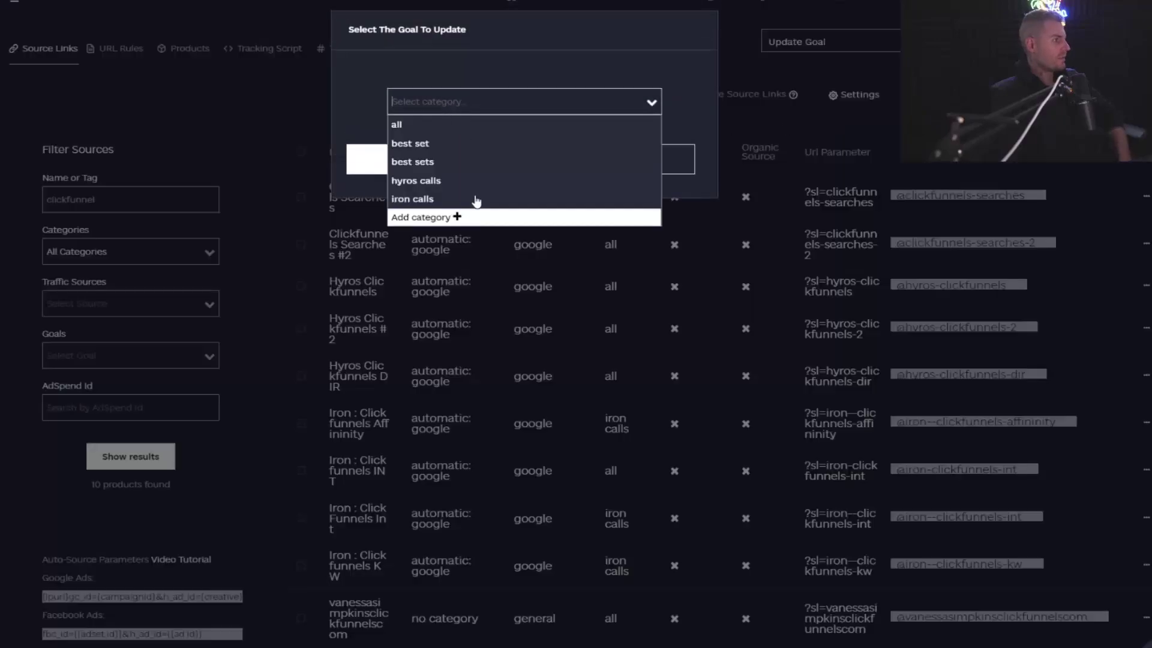
left_click(475, 216)
type("bookfunnel")
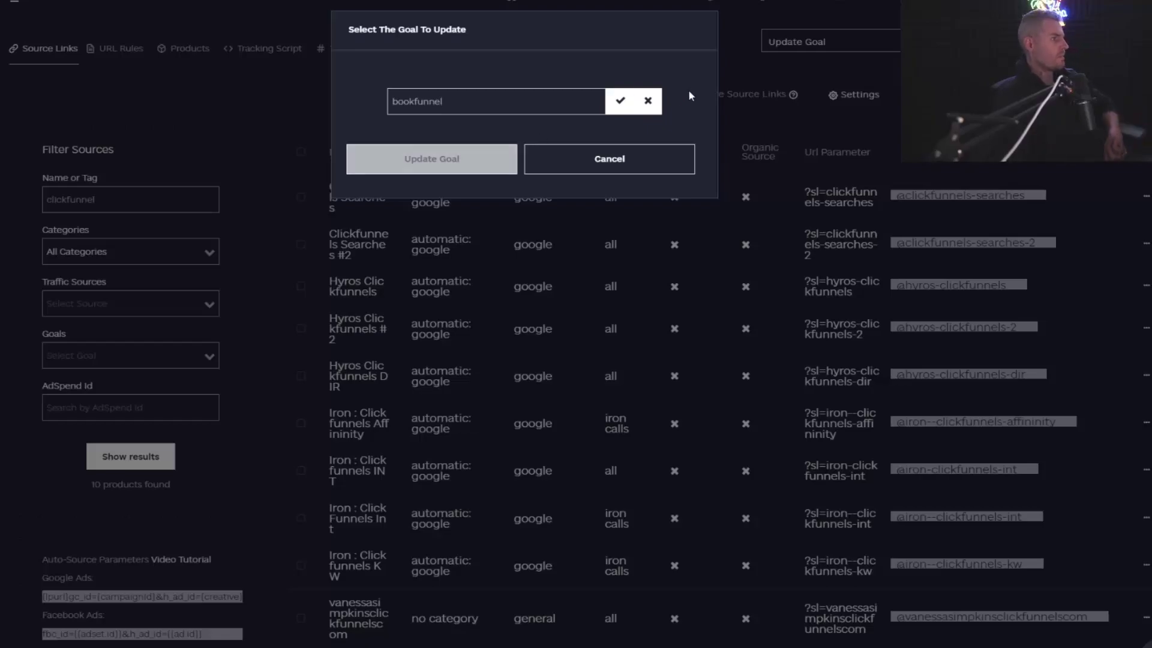
left_click(620, 101)
left_click(477, 174)
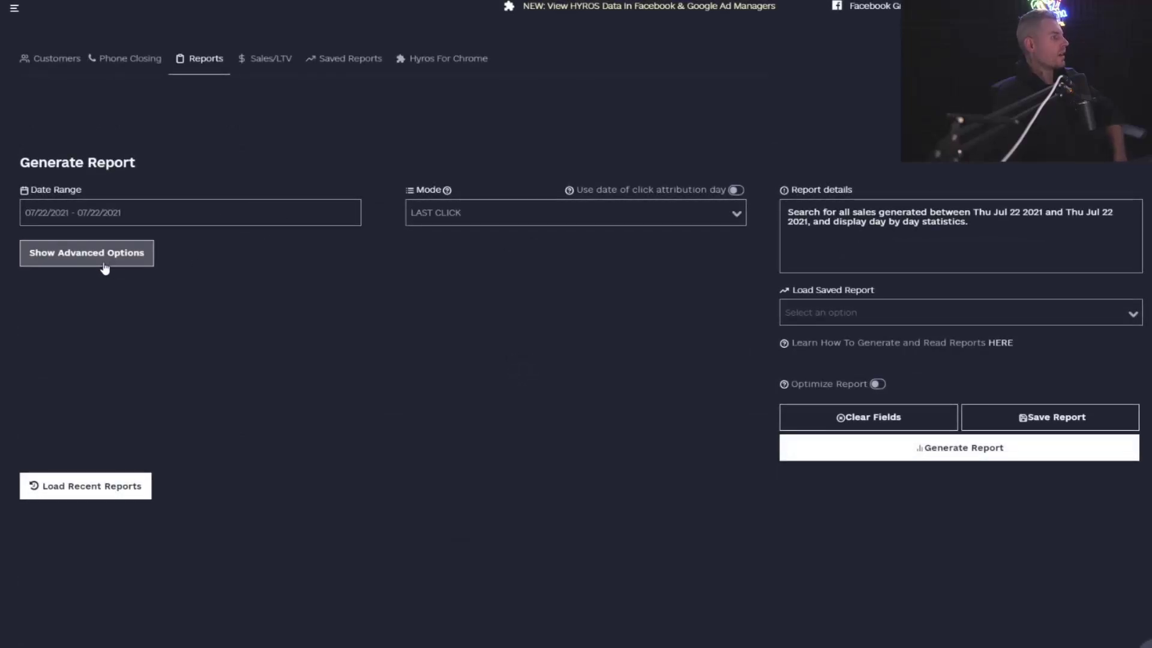
Step: Reveal the advanced report filters and add bookfunnel as the goal filter
left_click(102, 263)
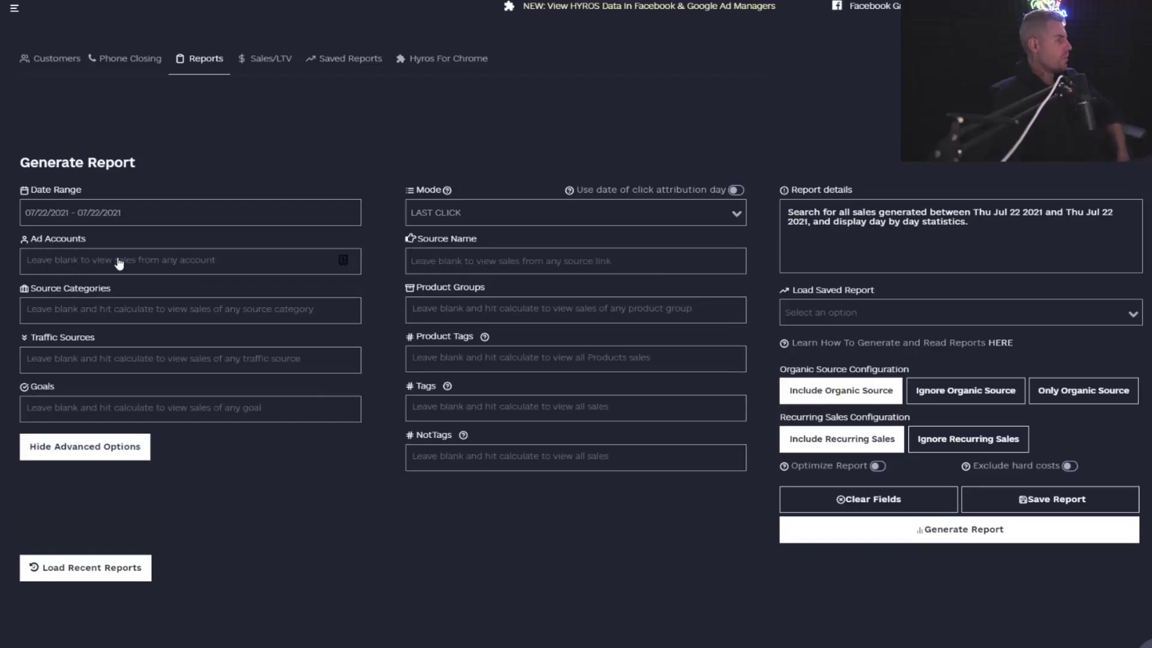
left_click(76, 419)
type("book")
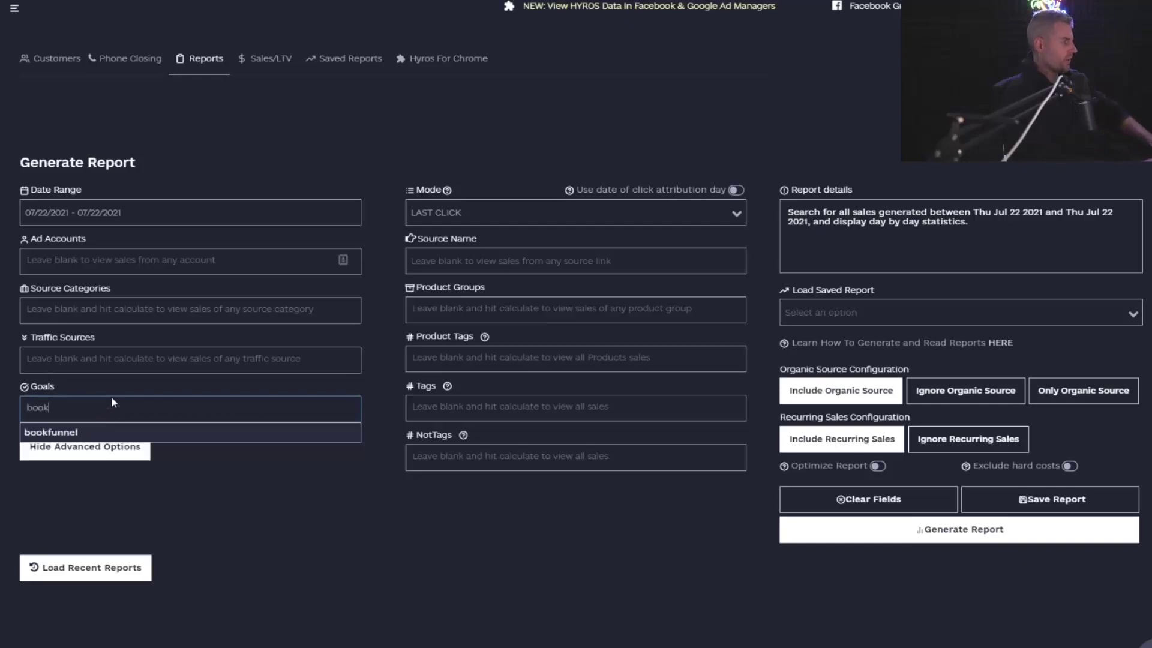
left_click(90, 432)
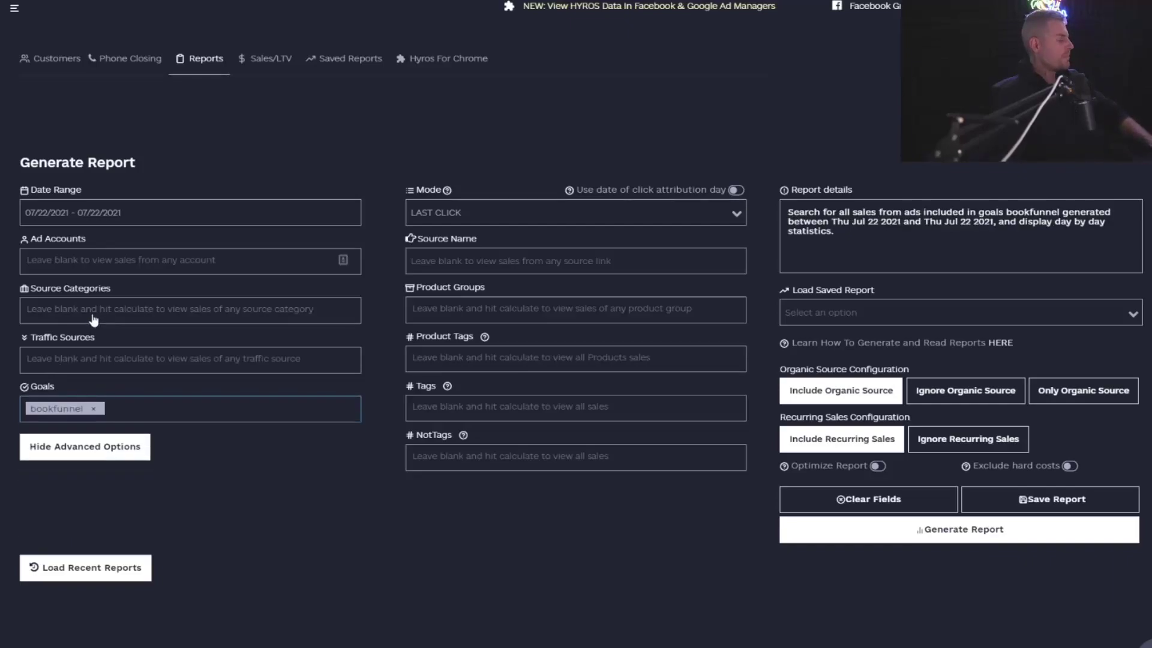
Step: Try the ad account search, then add and remove the automatic: google category and google traffic source filters
left_click(84, 420)
left_click(116, 265)
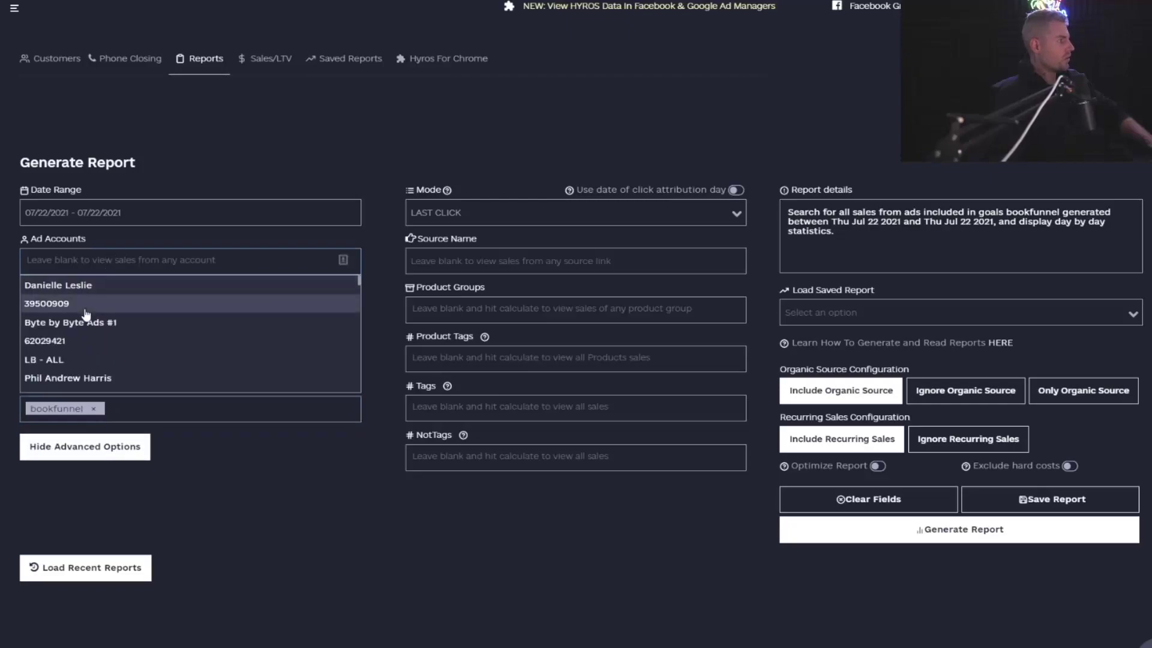
type("goo=")
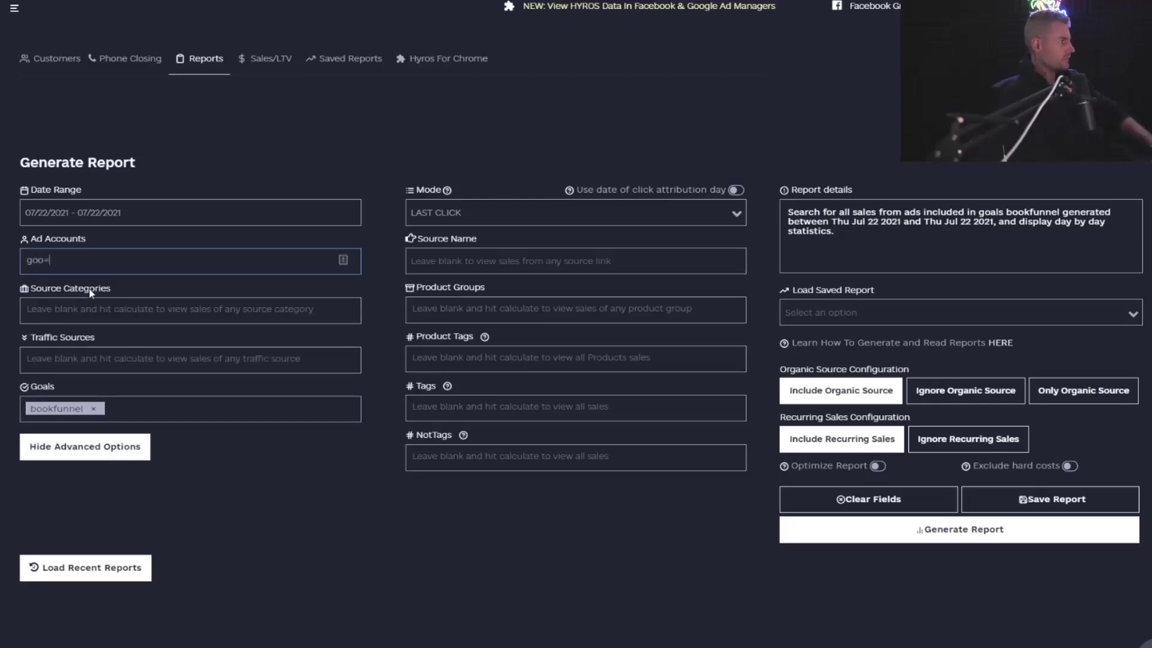
key("BackSpace")
key("BackSpace")
key("BackSpace")
key("BackSpace")
key("Escape")
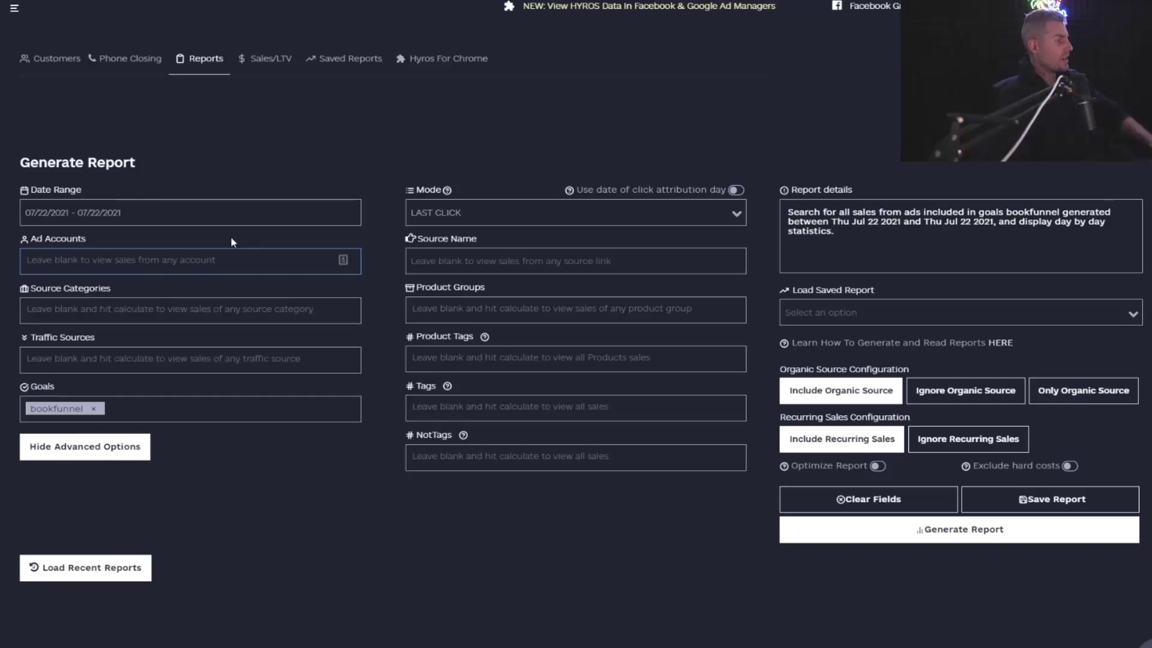
left_click(174, 317)
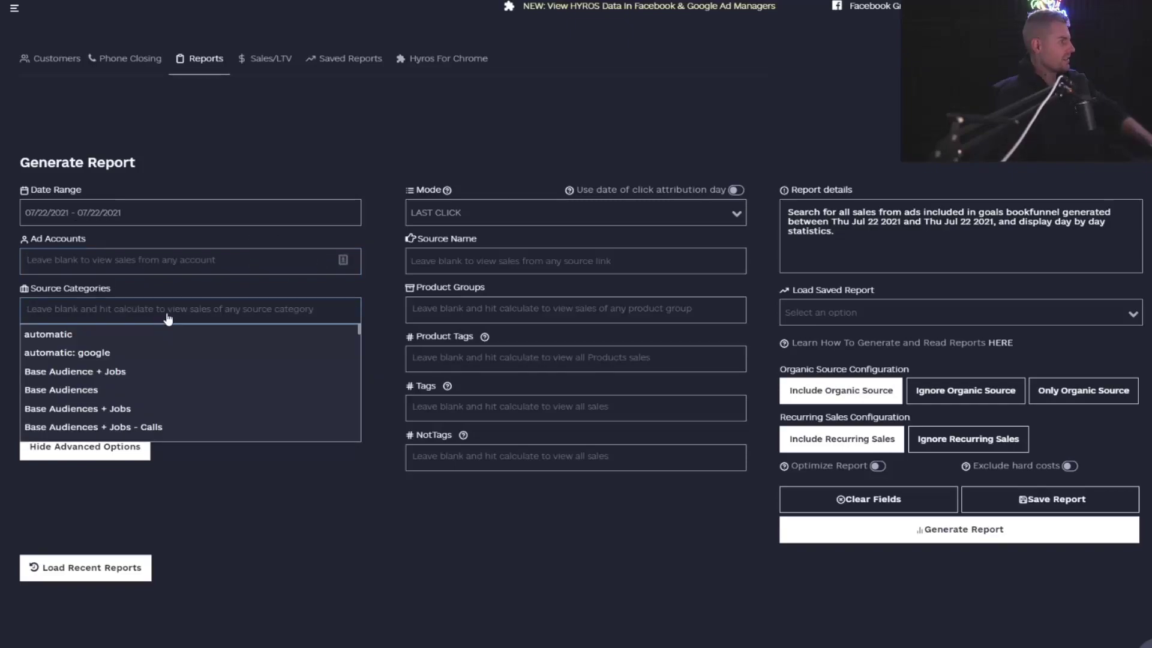
left_click(149, 357)
left_click(385, 323)
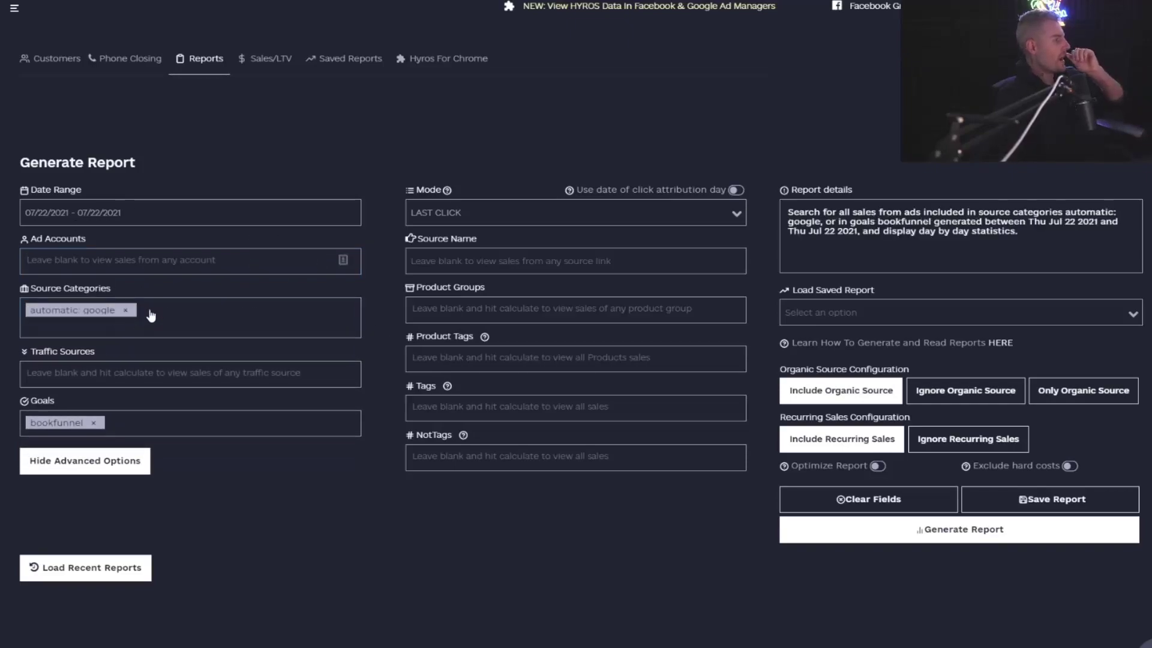
left_click(126, 310)
left_click(115, 360)
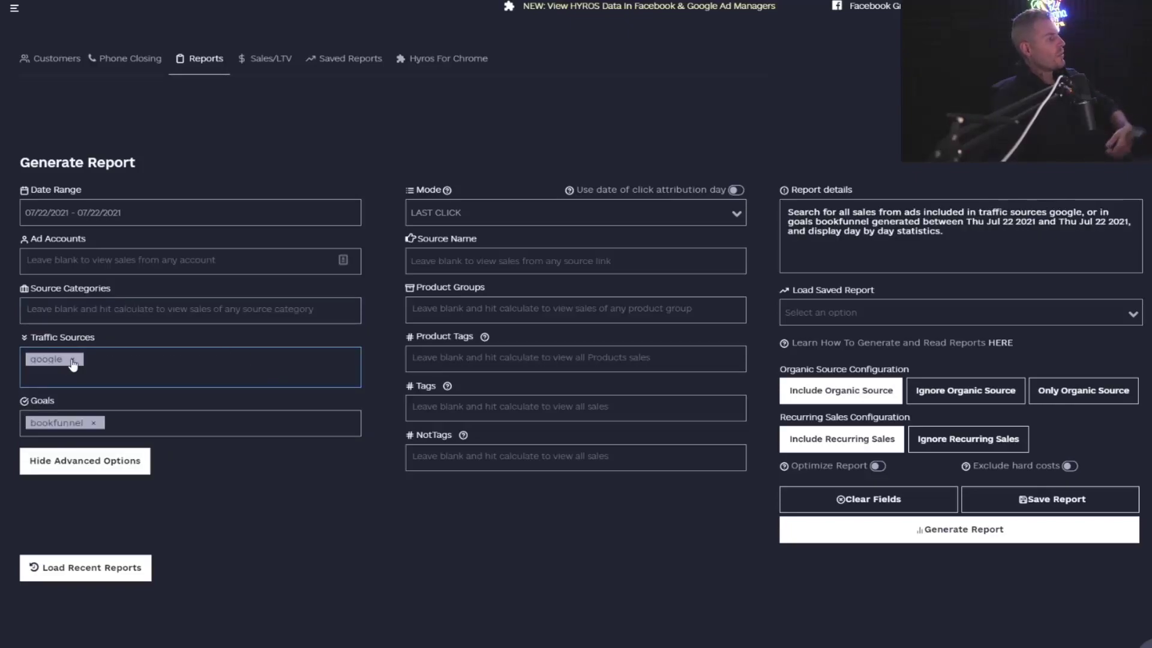
left_click(72, 359)
Step: Add youtube organic as the report's source category filter
left_click(74, 314)
type("youtu")
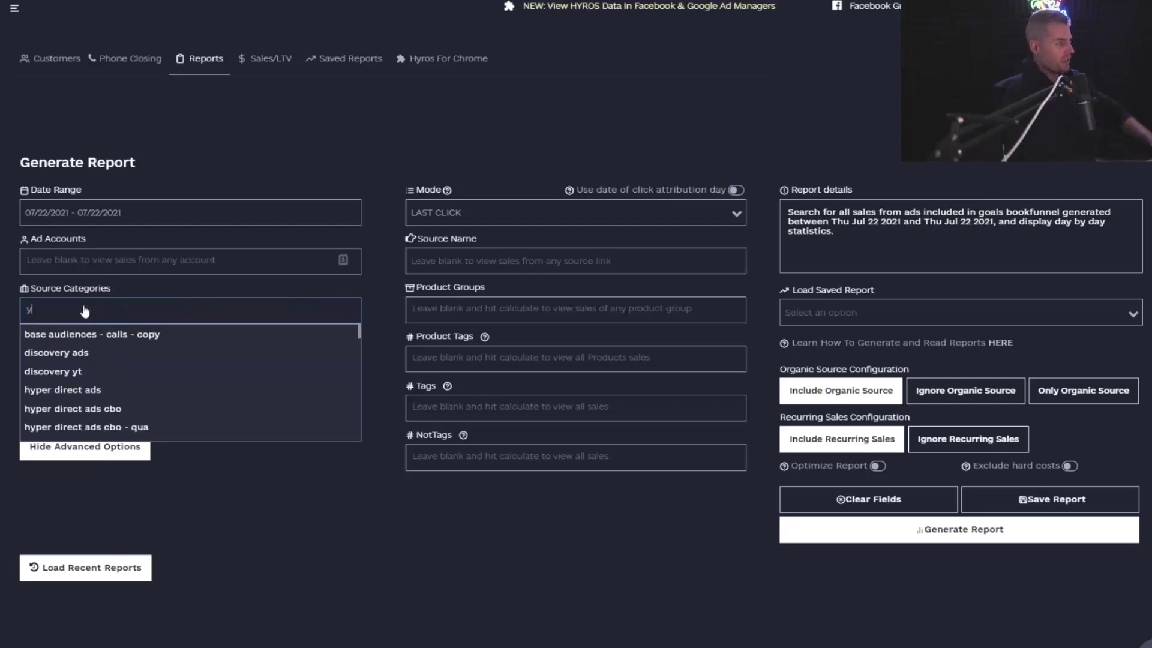
left_click(101, 354)
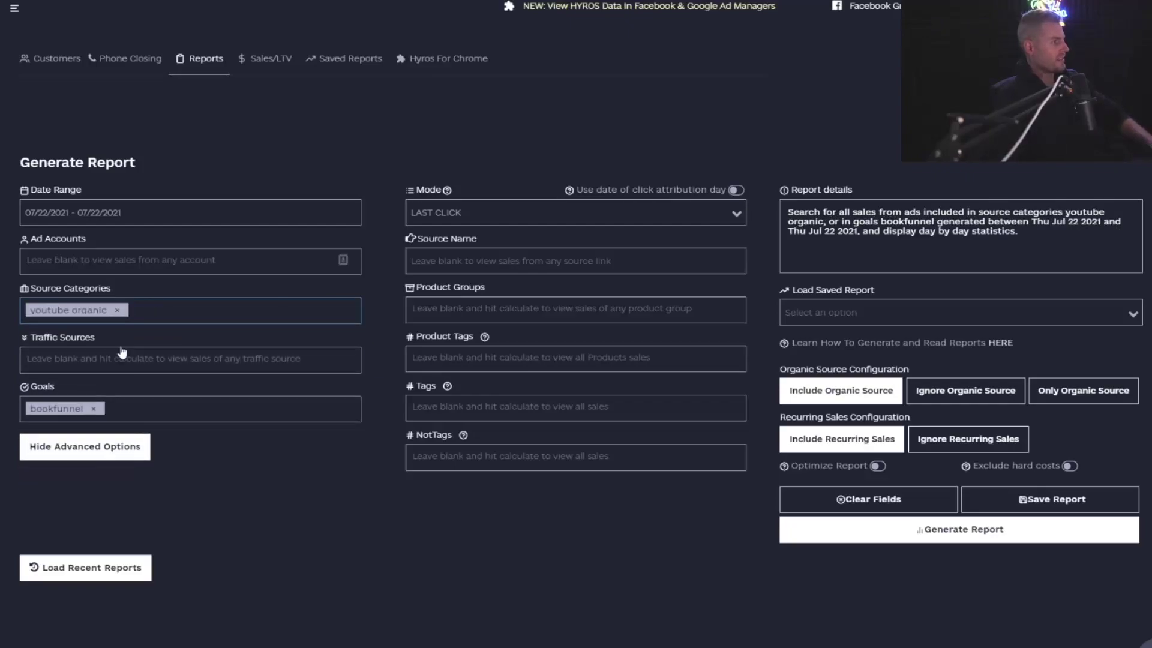
left_click(91, 420)
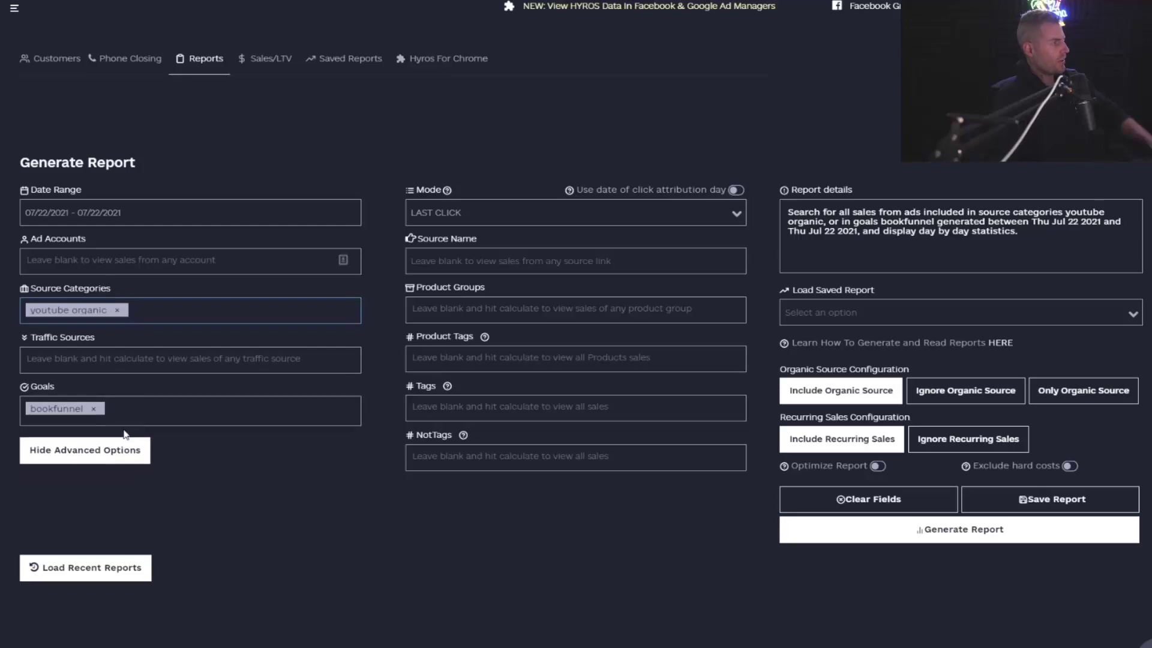
Step: Choose the backend product group, switch mode to LTV, and remove the bookfunnel and youtube organic filters
left_click(429, 309)
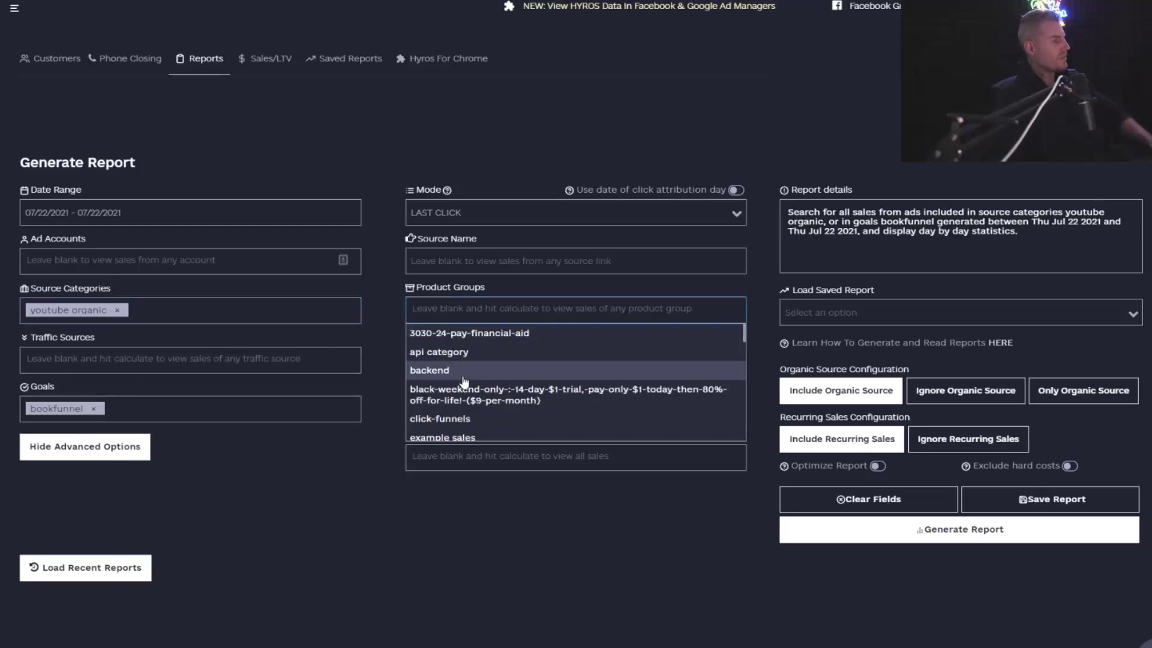
left_click(429, 370)
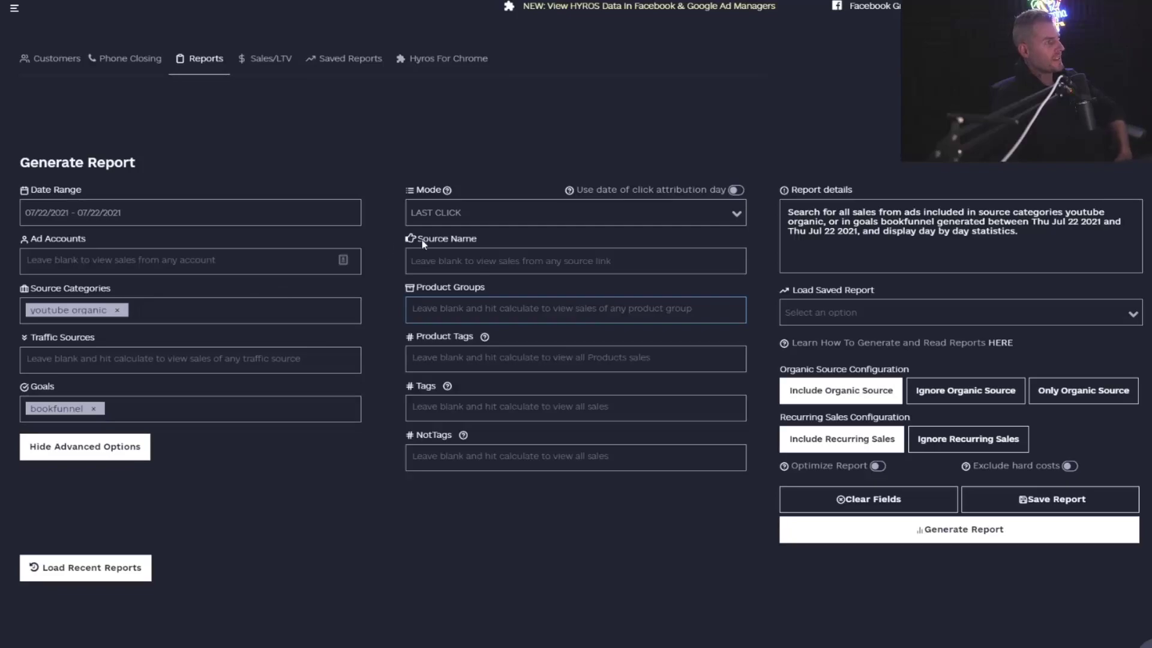
left_click(500, 224)
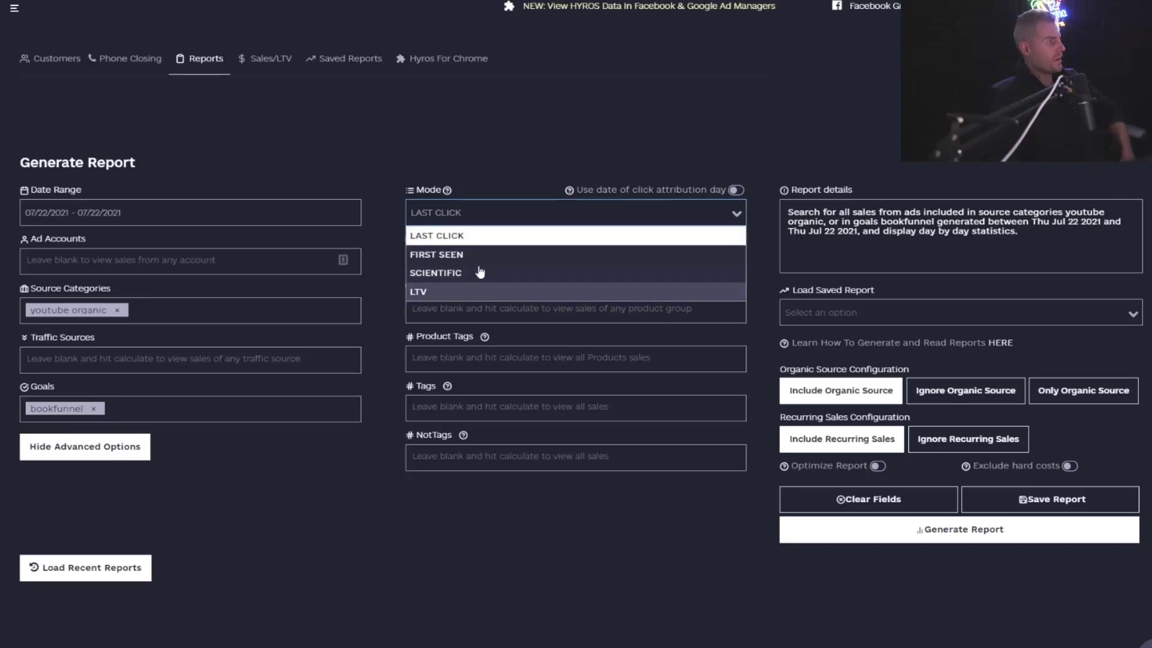
left_click(479, 291)
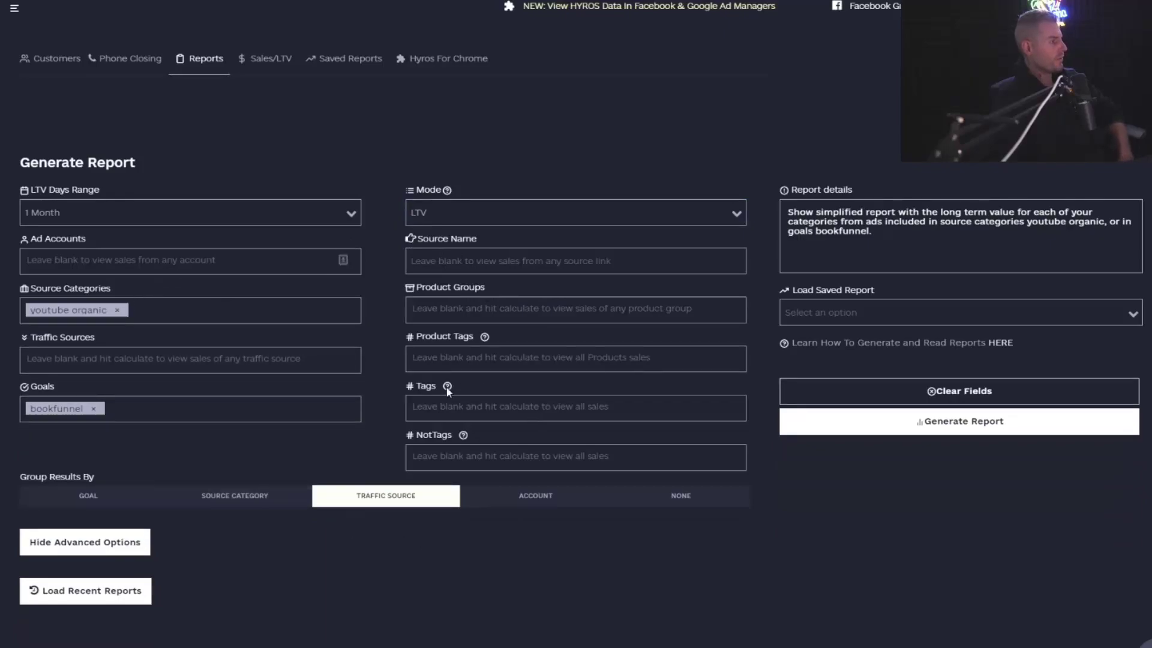
left_click(93, 410)
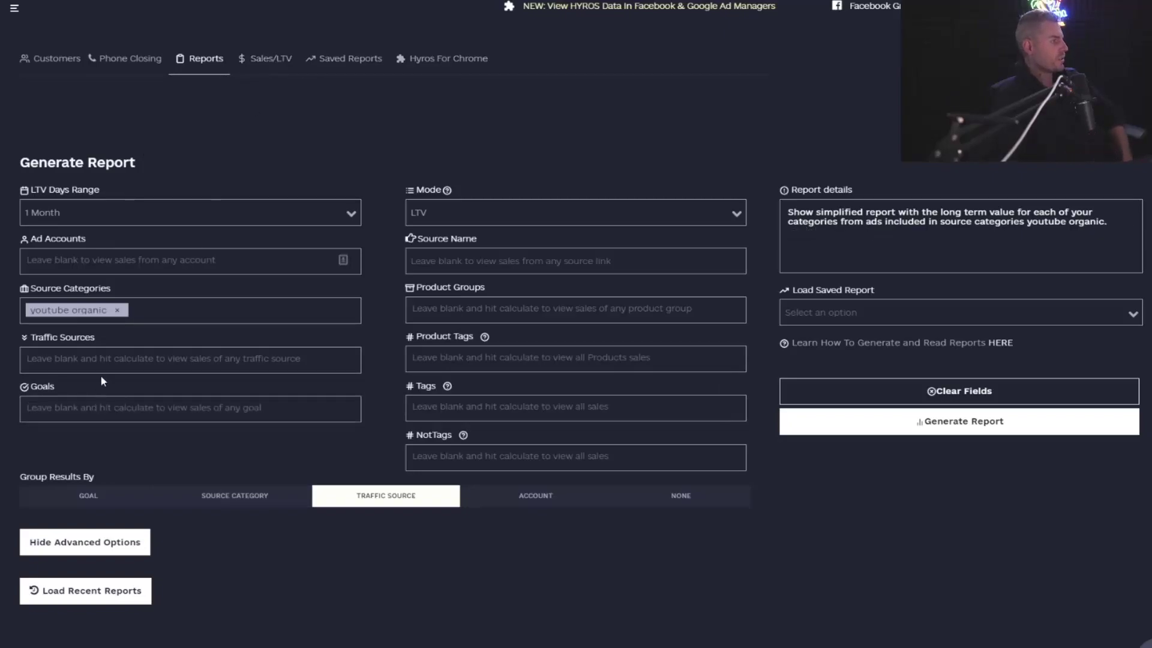
left_click(117, 311)
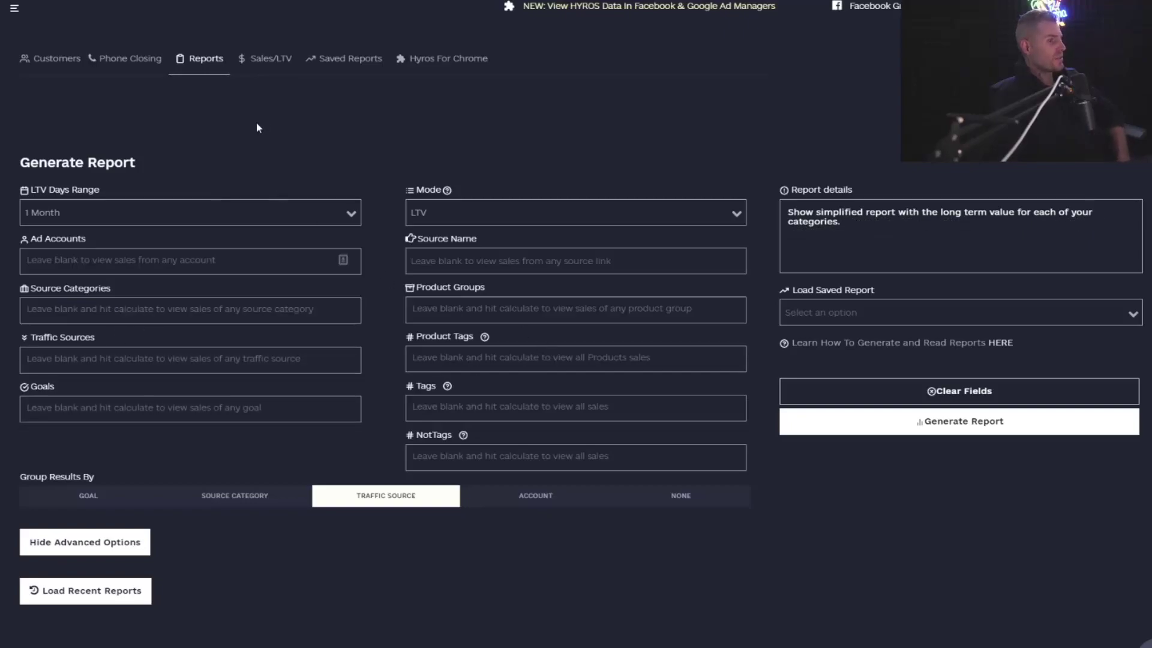